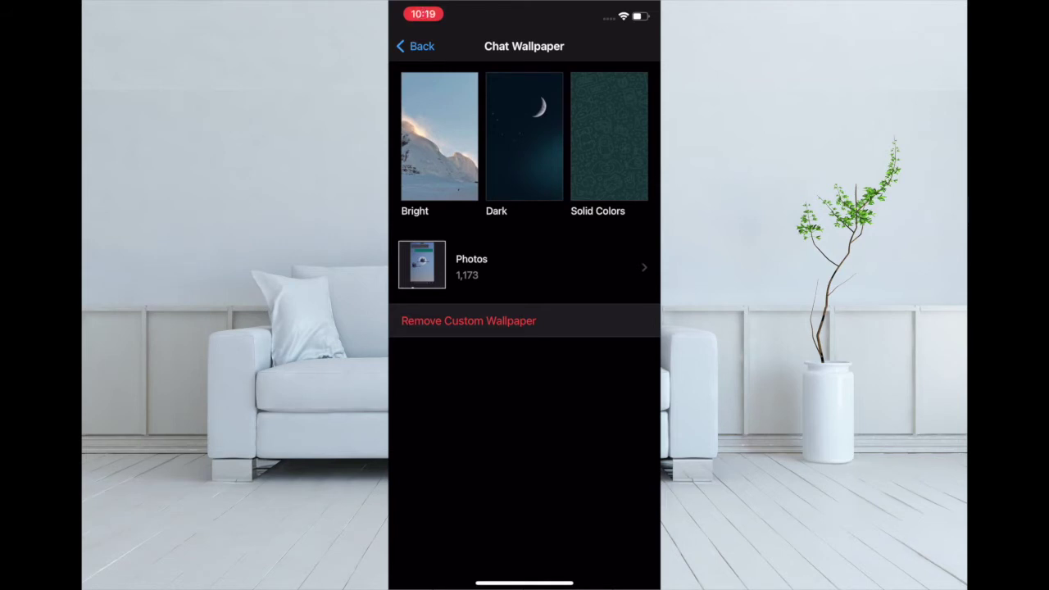
{"action": "left_click", "coordinate": [439, 136]}
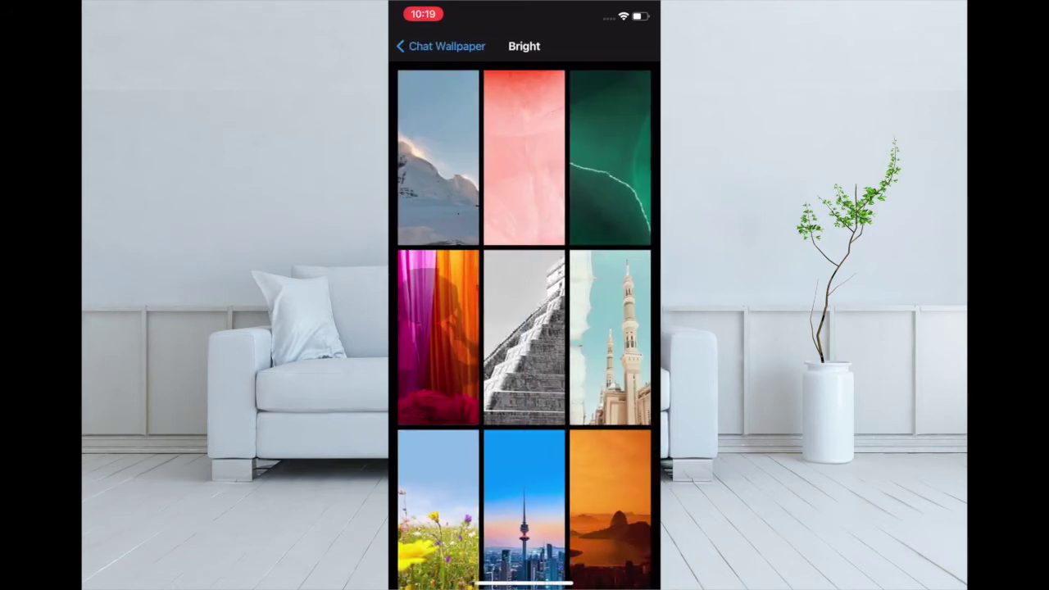
{"action": "scroll", "coordinate": [525, 328], "scroll_direction": "down", "scroll_amount": 7}
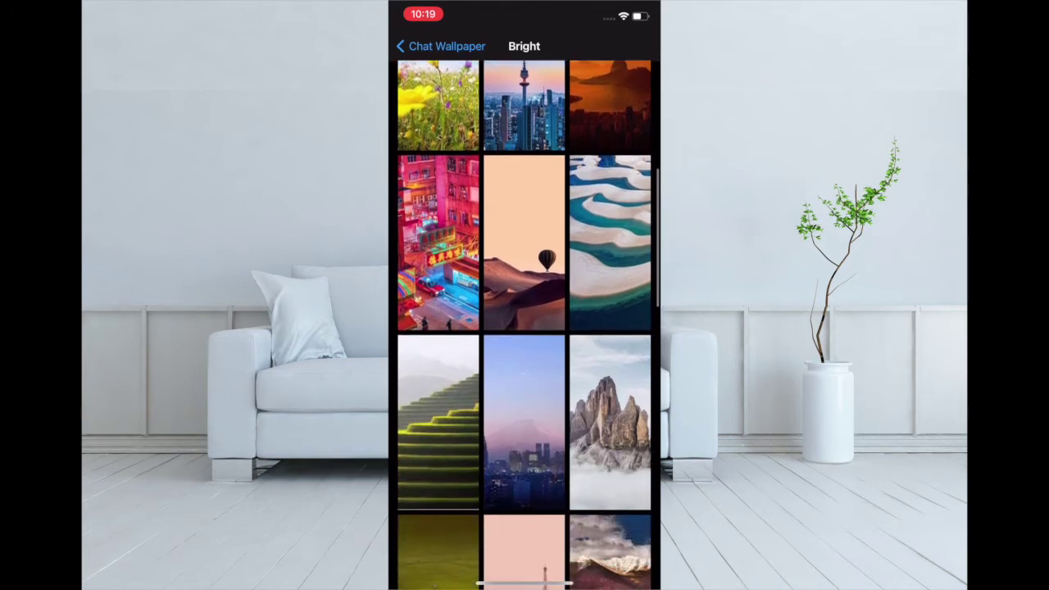
{"action": "scroll", "coordinate": [525, 328], "scroll_direction": "down", "scroll_amount": 10}
{"action": "scroll", "coordinate": [525, 328], "scroll_direction": "down", "scroll_amount": 3}
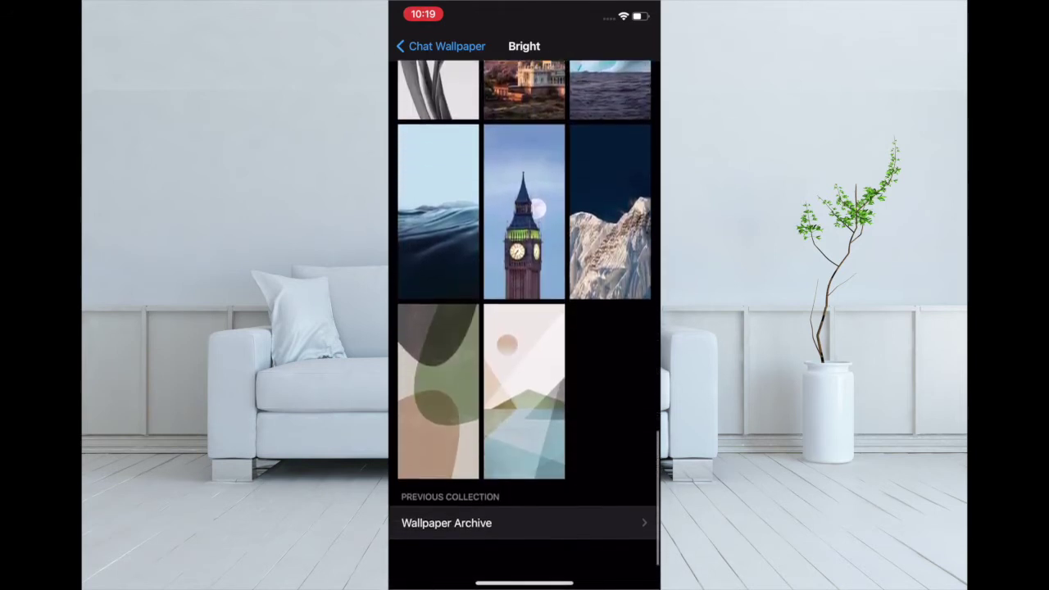
{"action": "scroll", "coordinate": [524, 328], "scroll_direction": "up", "scroll_amount": 4}
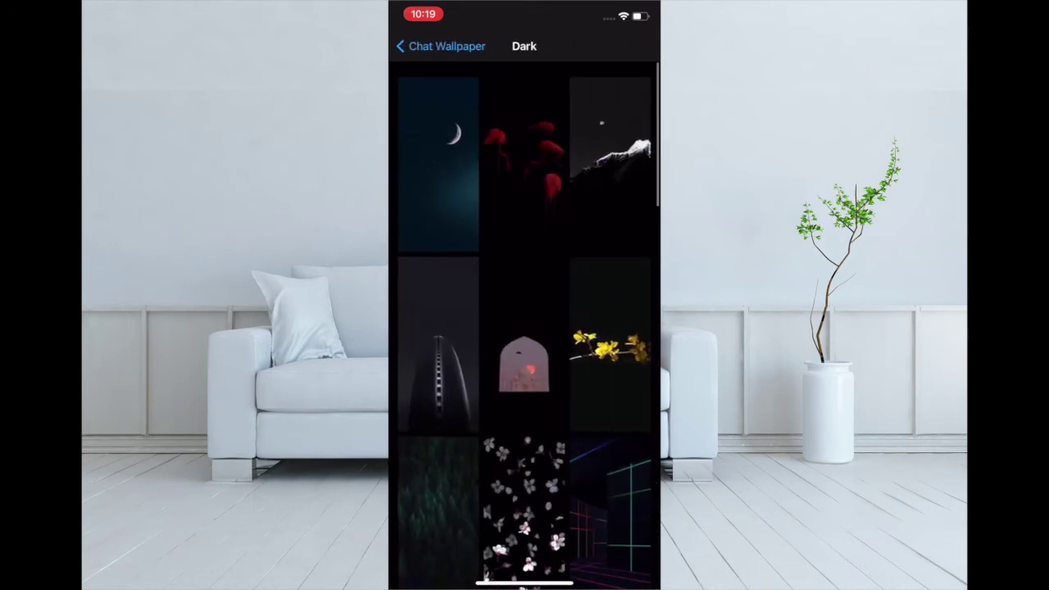
Scroll the Dark wallpapers and swipe through two more dark wallpaper previews in the sample chat.
{"action": "scroll", "coordinate": [525, 328], "scroll_direction": "down", "scroll_amount": 2}
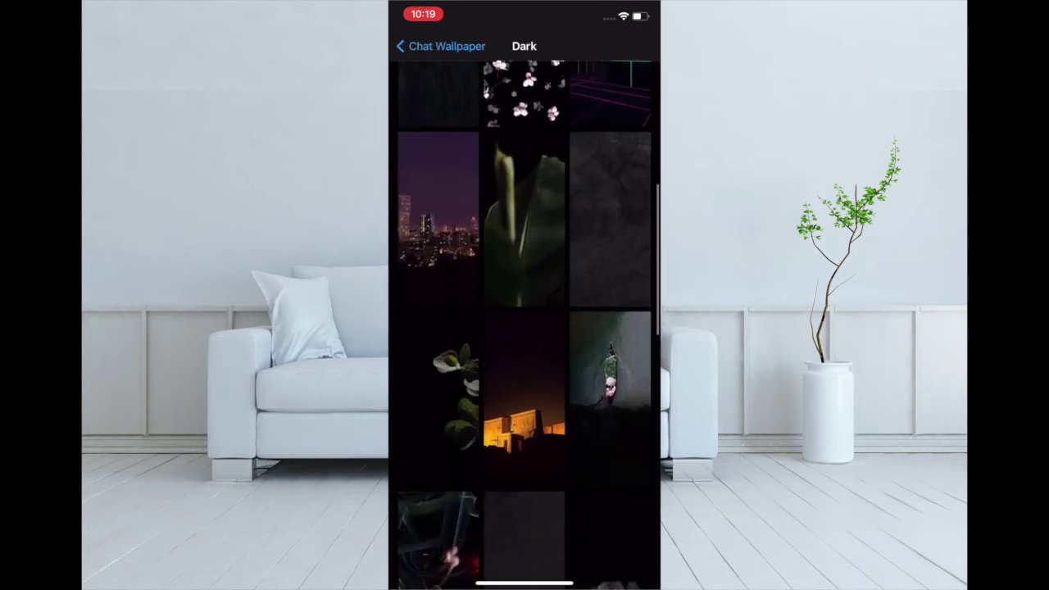
{"action": "scroll", "coordinate": [524, 328], "scroll_direction": "down", "scroll_amount": 4}
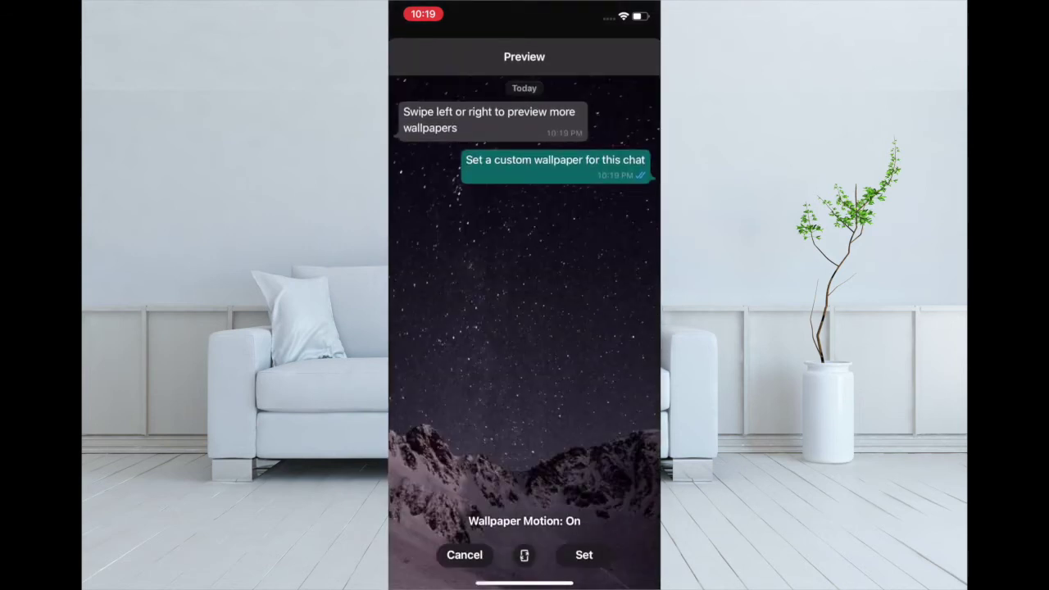
{"action": "left_click_drag", "start_coordinate": [607, 328], "coordinate": [409, 327]}
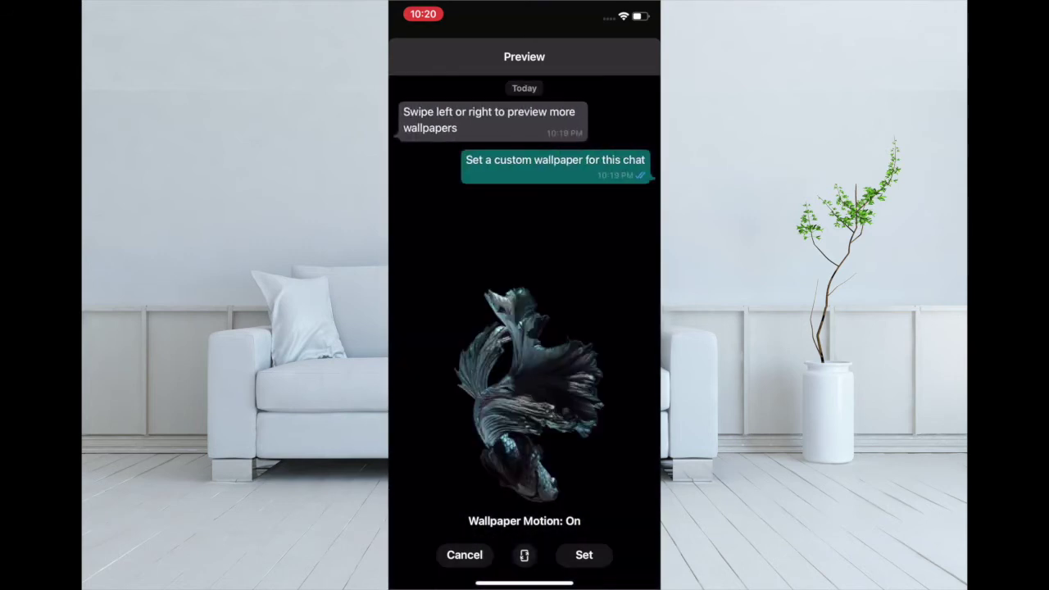
{"action": "left_click_drag", "start_coordinate": [606, 328], "coordinate": [385, 328]}
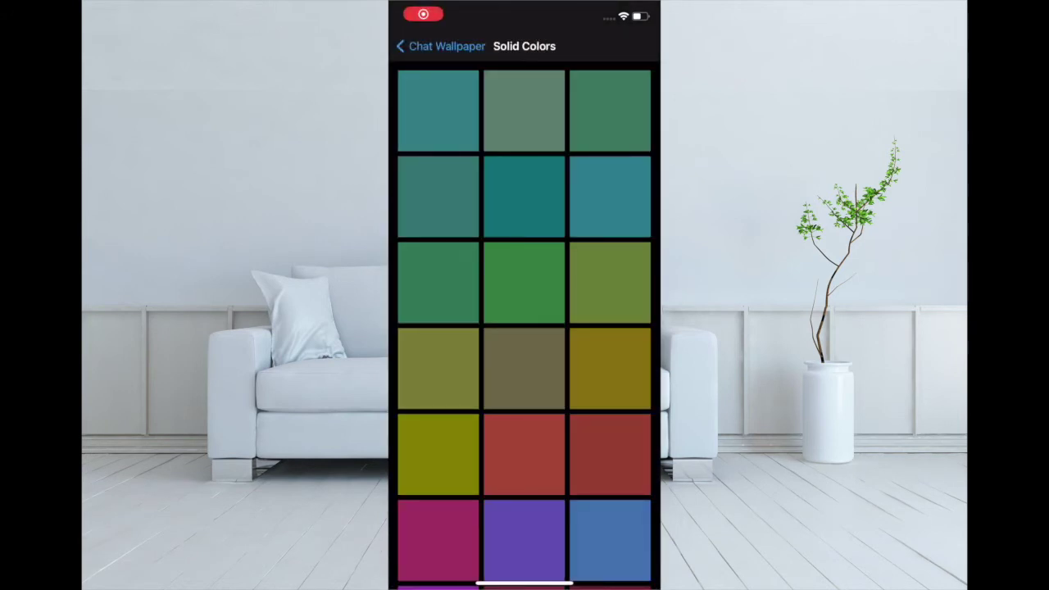
Browse the Solid Colors grid, then preview maroon, purple-maroon, reddish-brown and further doodle colours.
{"action": "scroll", "coordinate": [524, 328], "scroll_direction": "down", "scroll_amount": 5}
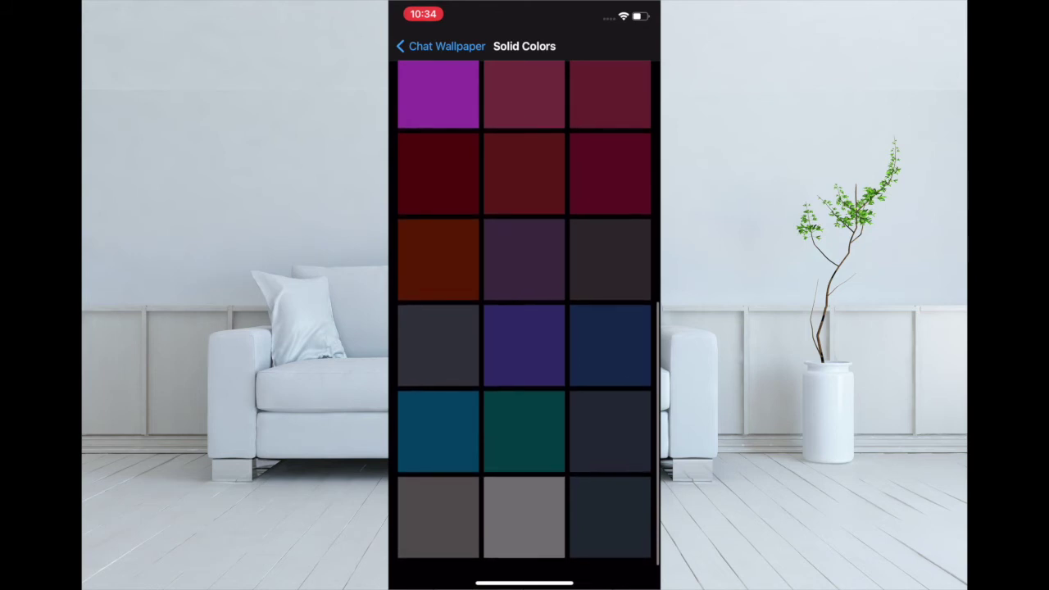
{"action": "scroll", "coordinate": [524, 328], "scroll_direction": "up", "scroll_amount": 3}
{"action": "scroll", "coordinate": [525, 328], "scroll_direction": "down", "scroll_amount": 5}
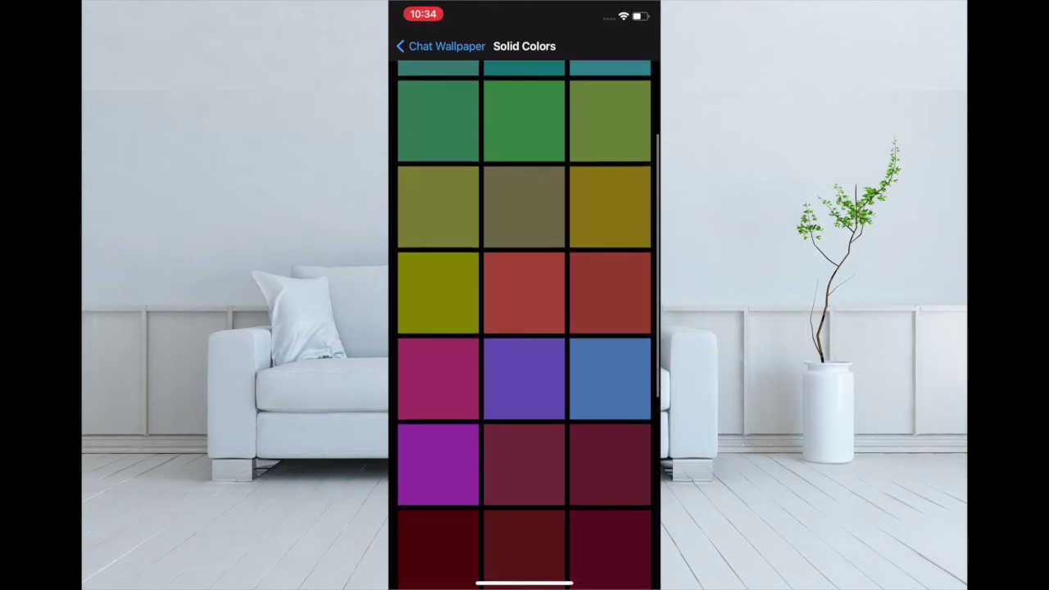
{"action": "scroll", "coordinate": [525, 328], "scroll_direction": "down", "scroll_amount": 2}
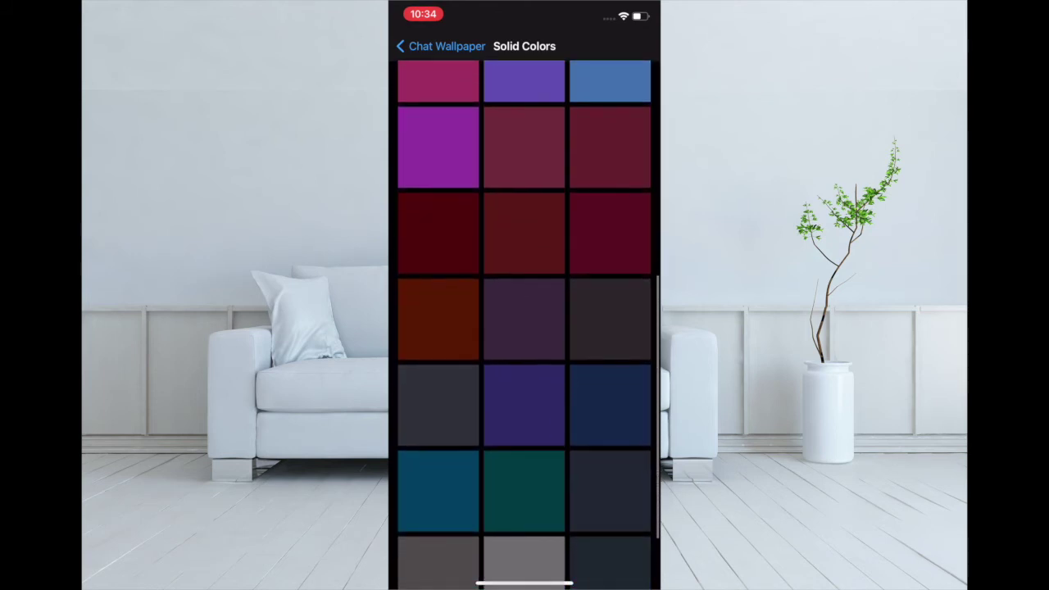
{"action": "left_click", "coordinate": [524, 147]}
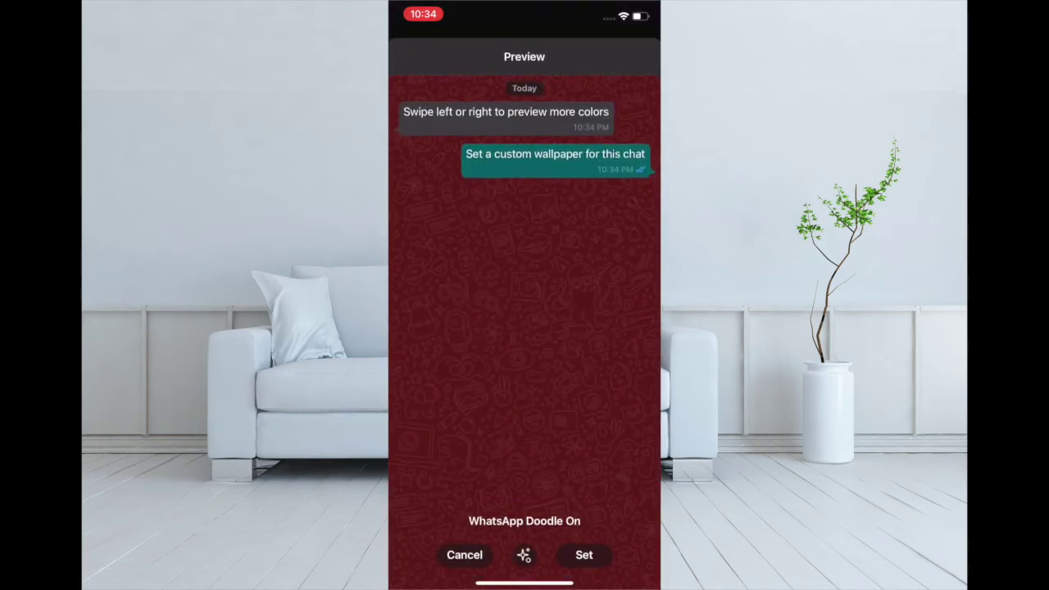
{"action": "left_click_drag", "start_coordinate": [607, 328], "coordinate": [442, 328]}
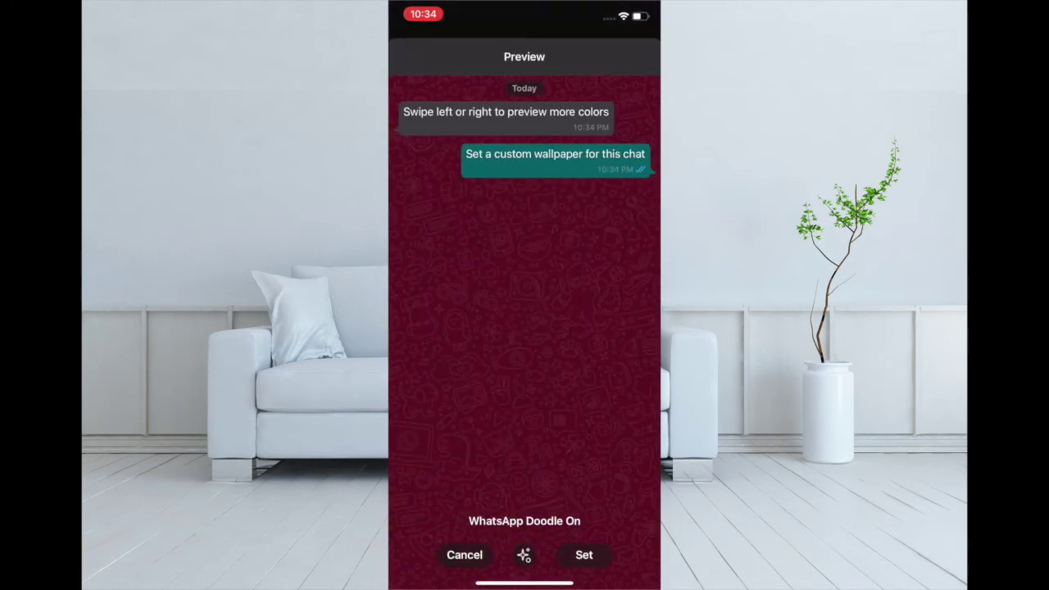
{"action": "left_click_drag", "start_coordinate": [607, 328], "coordinate": [442, 327]}
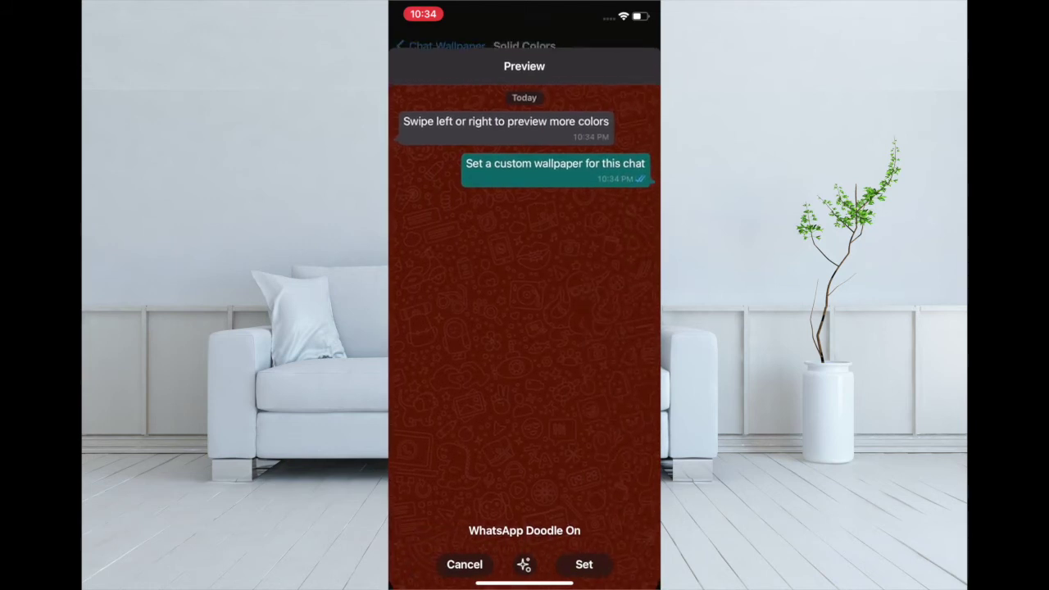
{"action": "left_click_drag", "start_coordinate": [606, 328], "coordinate": [459, 328]}
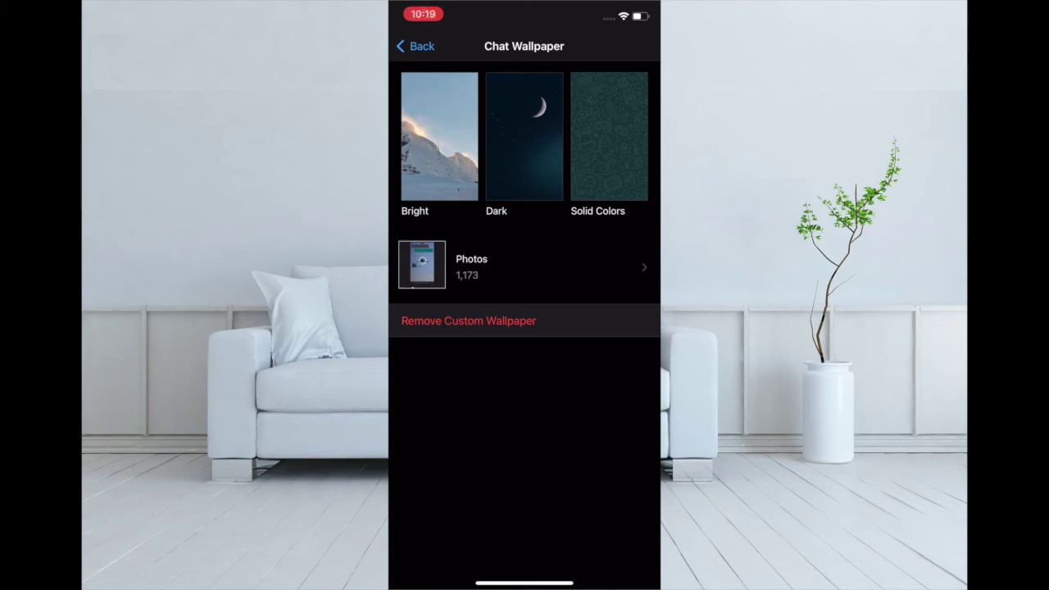
Open the Bright gallery and scroll down to its last images and the Wallpaper Archive collection.
{"action": "left_click", "coordinate": [439, 136]}
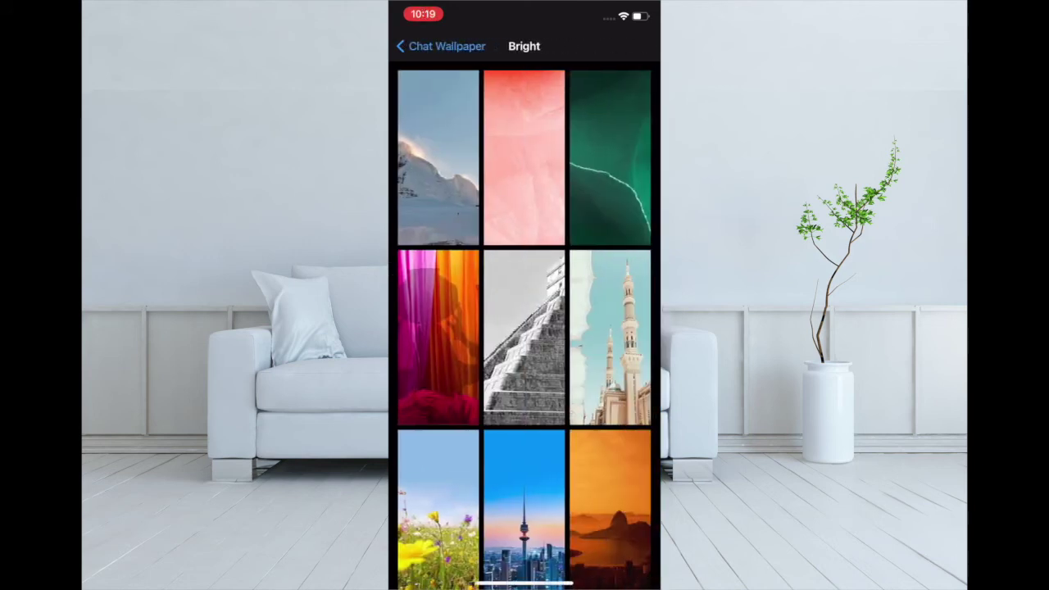
{"action": "scroll", "coordinate": [525, 328], "scroll_direction": "down", "scroll_amount": 7}
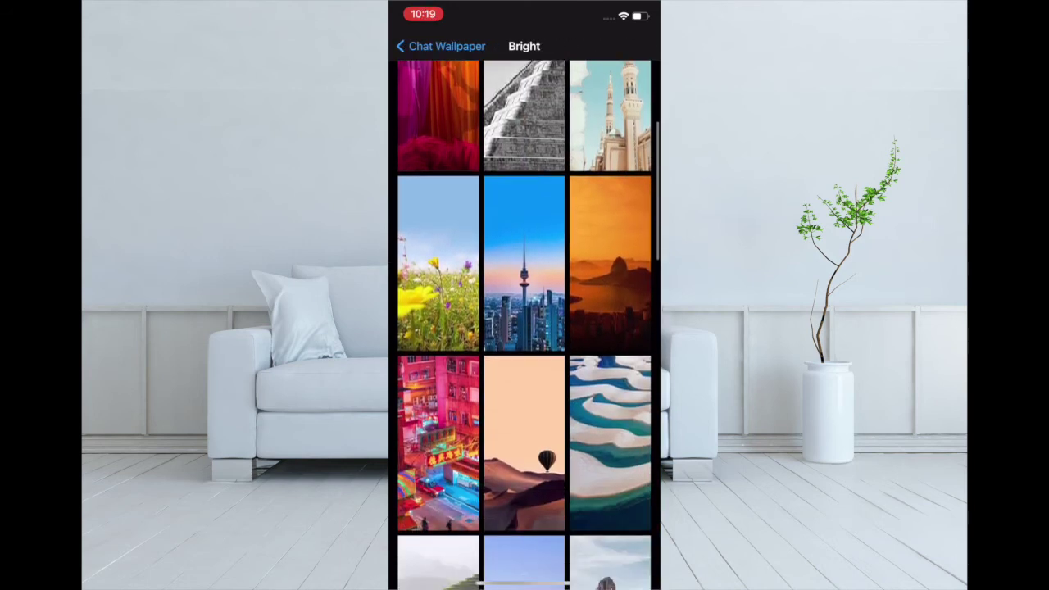
{"action": "scroll", "coordinate": [525, 328], "scroll_direction": "down", "scroll_amount": 9}
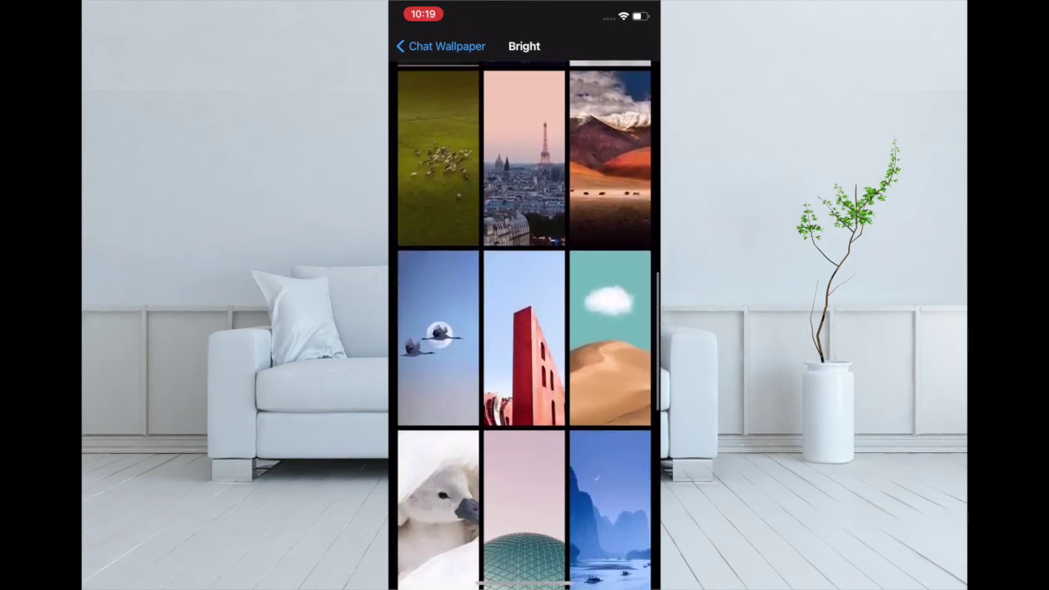
{"action": "scroll", "coordinate": [524, 327], "scroll_direction": "down", "scroll_amount": 3}
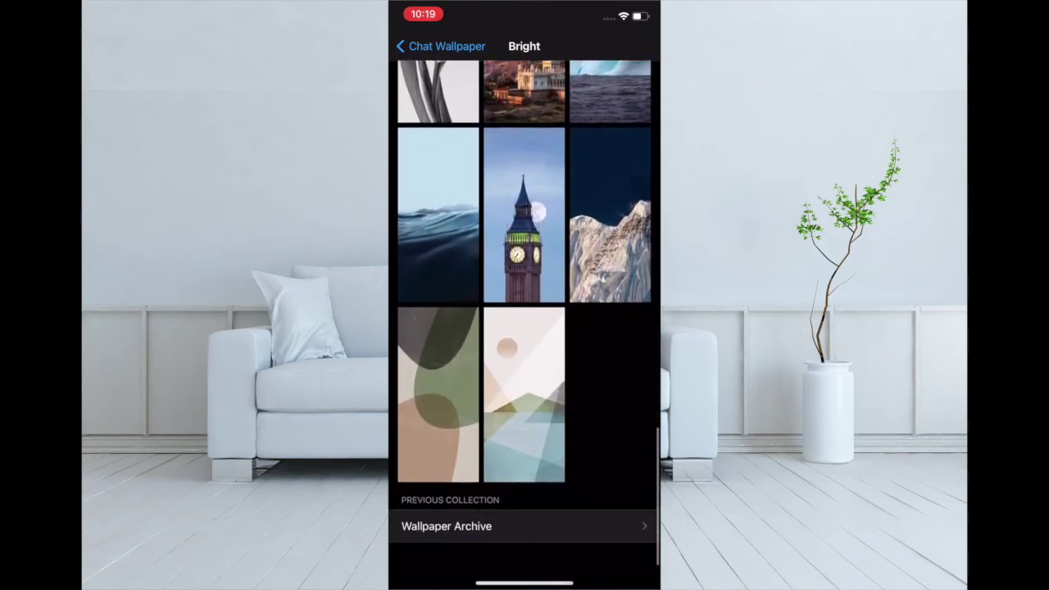
{"action": "scroll", "coordinate": [525, 327], "scroll_direction": "up", "scroll_amount": 3}
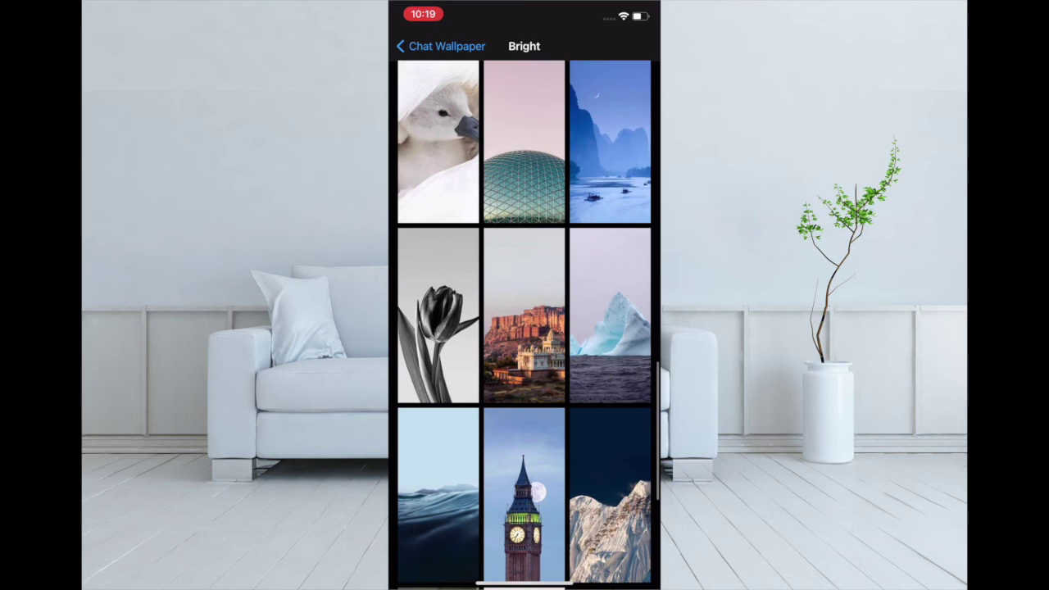
Preview Bright wallpapers from the glass dome past tulip and iceberg to Big Ben, and set it.
{"action": "left_click", "coordinate": [524, 141]}
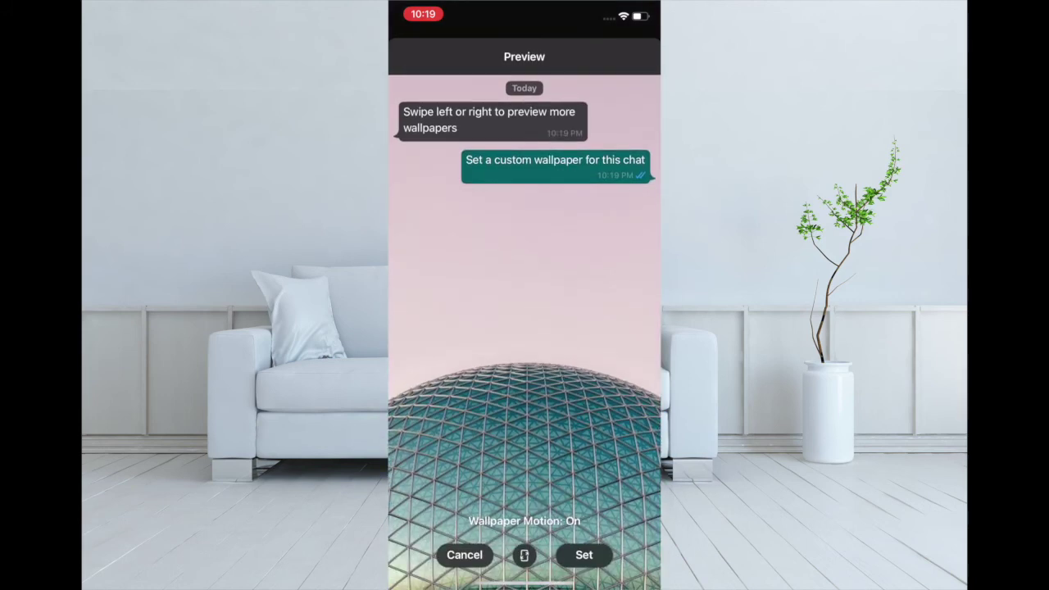
{"action": "left_click_drag", "start_coordinate": [607, 328], "coordinate": [443, 328]}
{"action": "left_click_drag", "start_coordinate": [606, 327], "coordinate": [443, 328]}
{"action": "left_click_drag", "start_coordinate": [574, 328], "coordinate": [535, 328]}
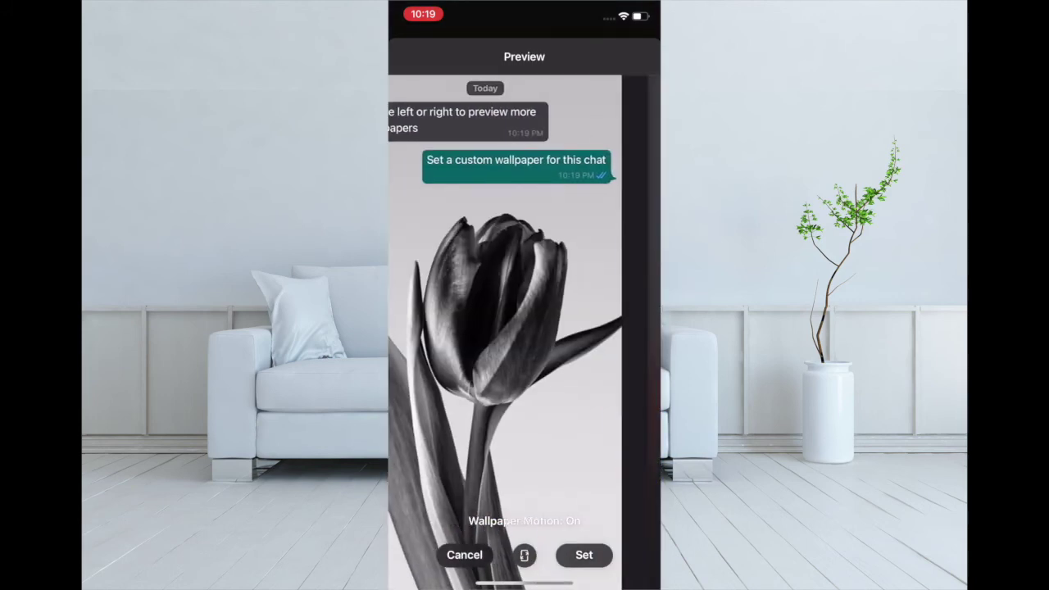
{"action": "left_click_drag", "start_coordinate": [606, 328], "coordinate": [475, 328]}
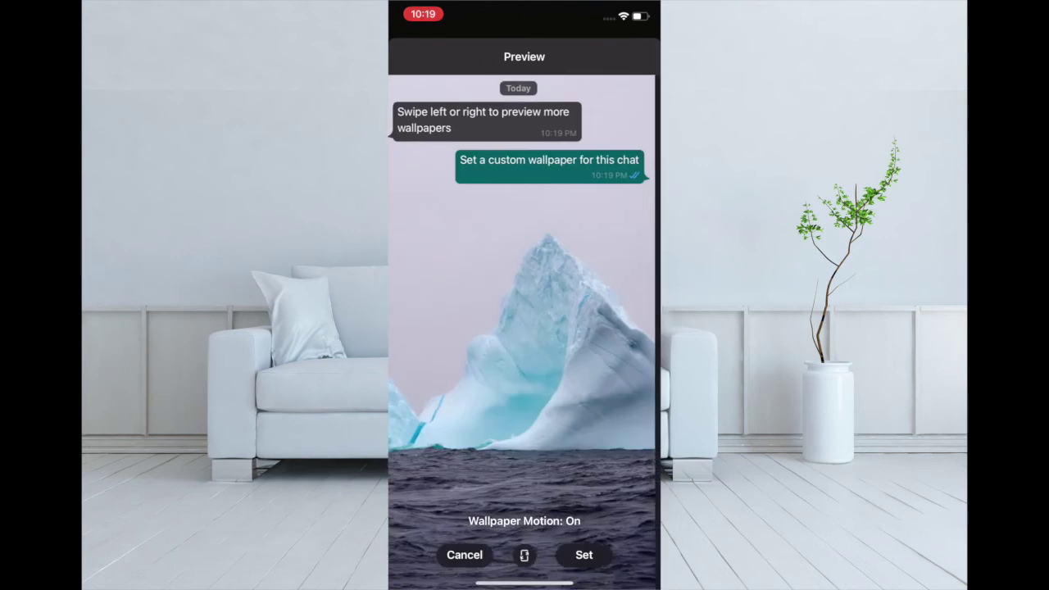
{"action": "left_click_drag", "start_coordinate": [574, 328], "coordinate": [460, 328]}
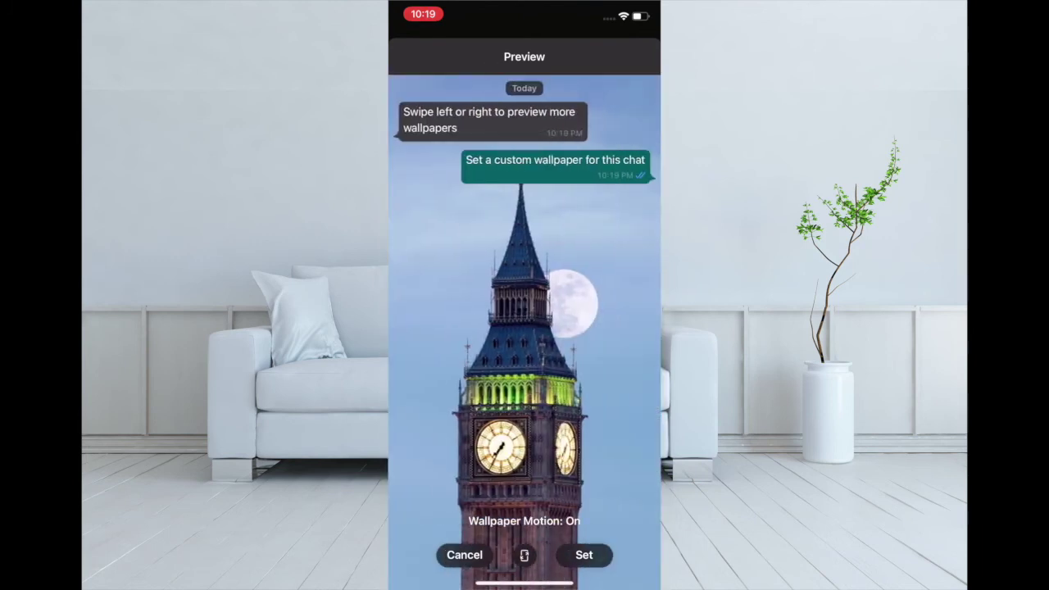
{"action": "left_click", "coordinate": [584, 587]}
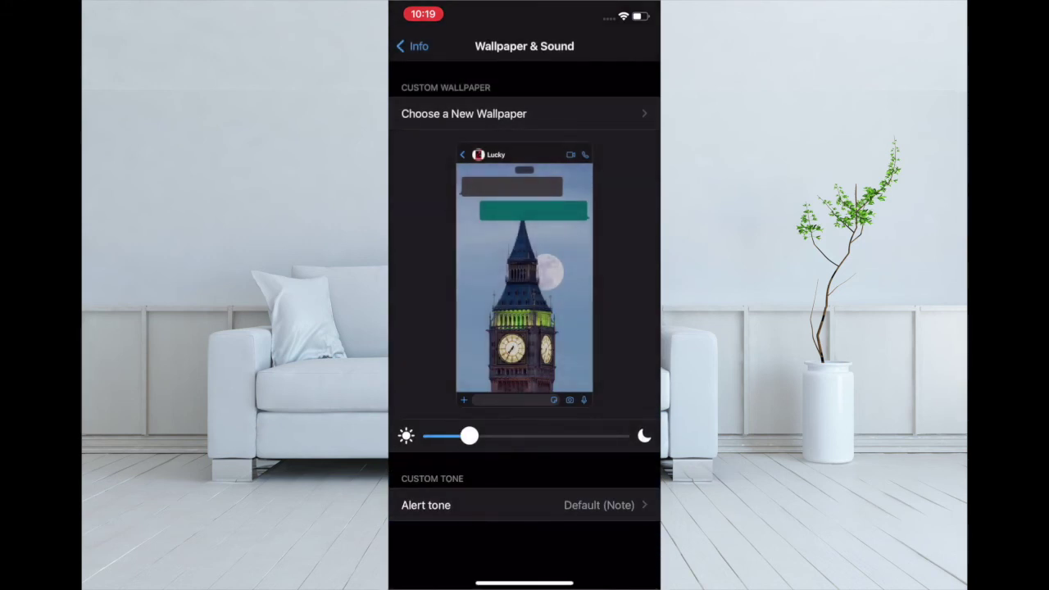